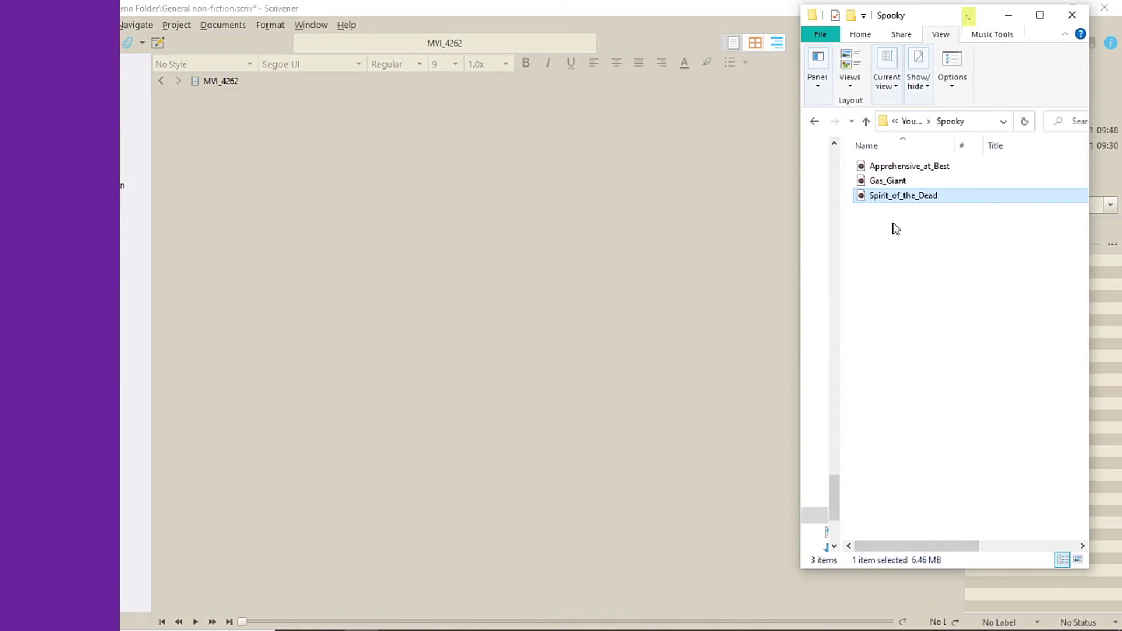
# Import the Spirit_of_the_Dead MP3 into Research > Sounds and minimize File Explorer
pyautogui.moveTo(886, 194)
pyautogui.mouseDown()
pyautogui.moveTo(134, 473)
pyautogui.moveTo(94, 478)
pyautogui.mouseUp()
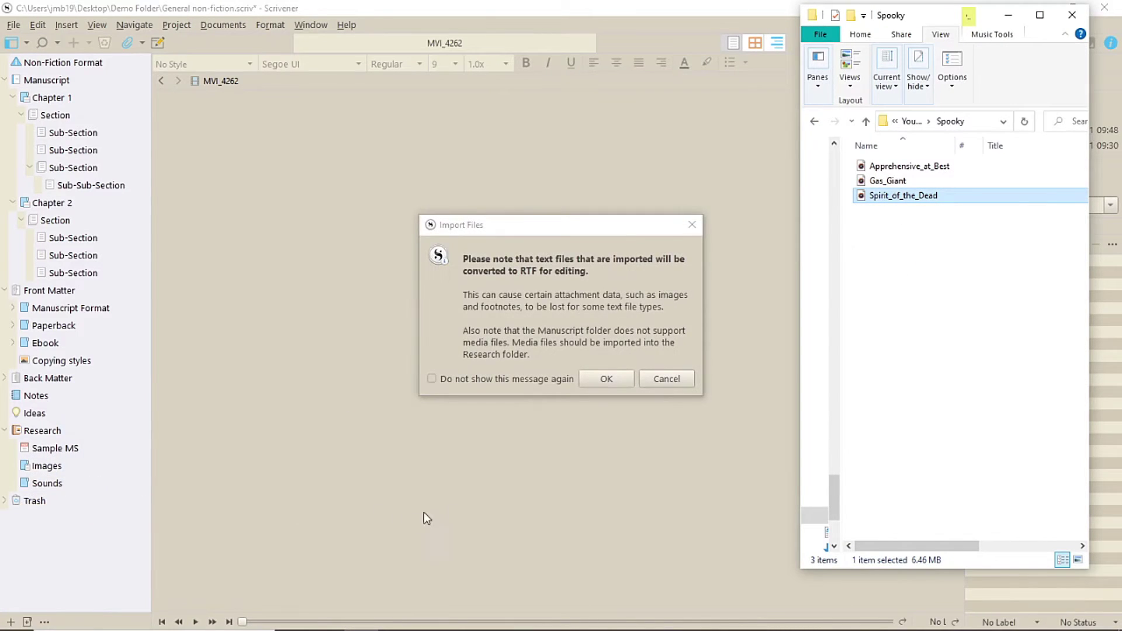
pyautogui.click(590, 380)
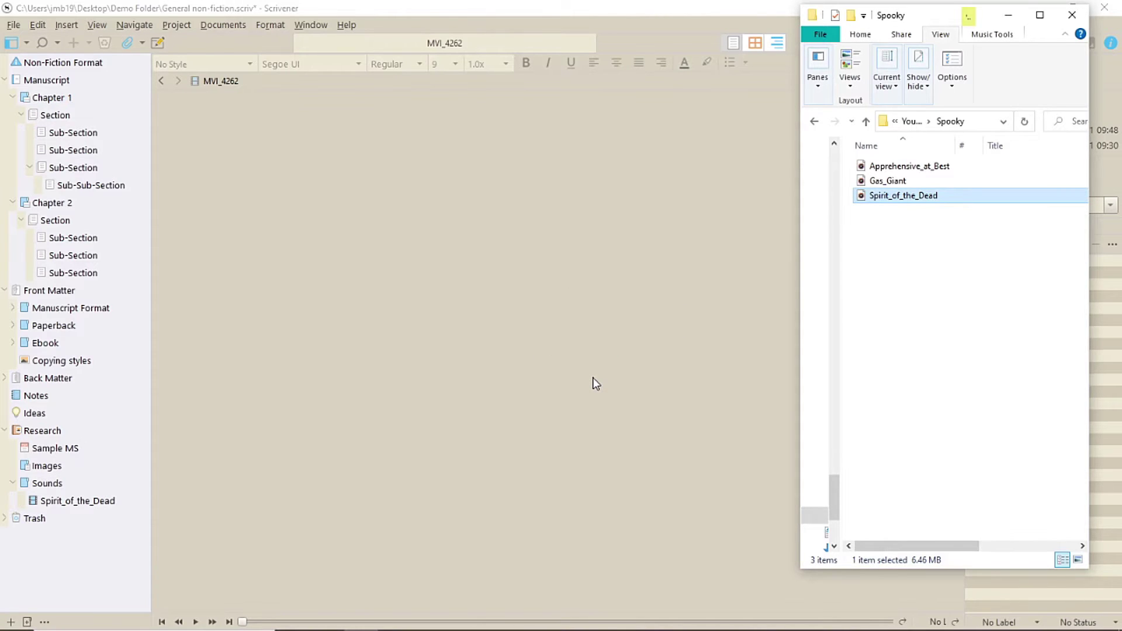
pyautogui.click(1014, 17)
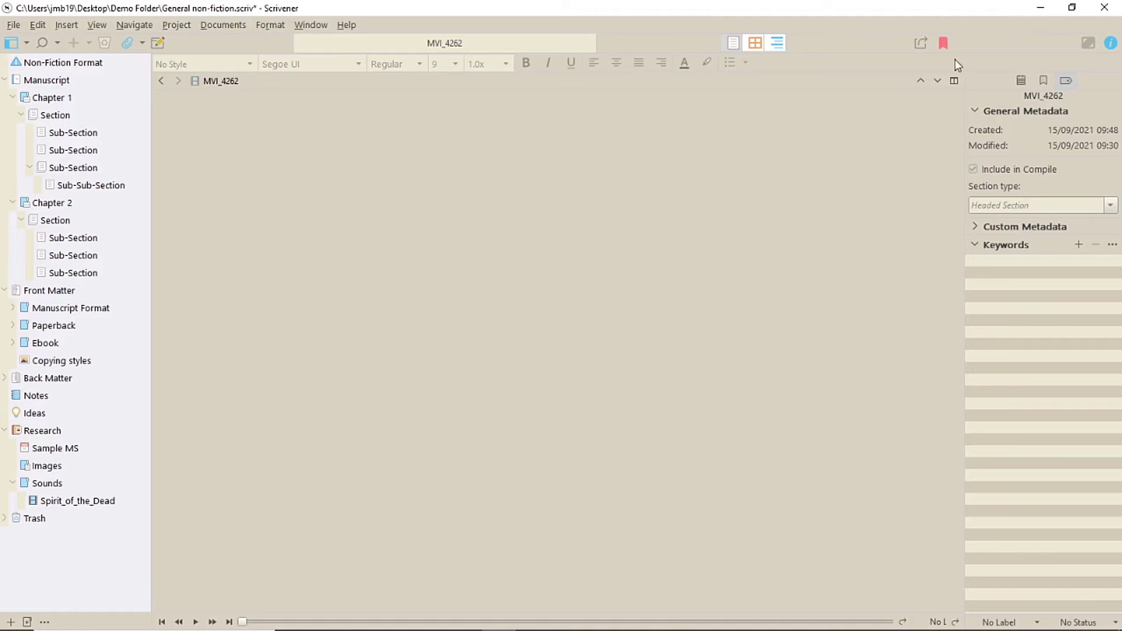
# Play Spirit_of_the_Dead from the Sounds folder in Scrivener's editor, reaching 00:21 of 02:49
pyautogui.click(70, 506)
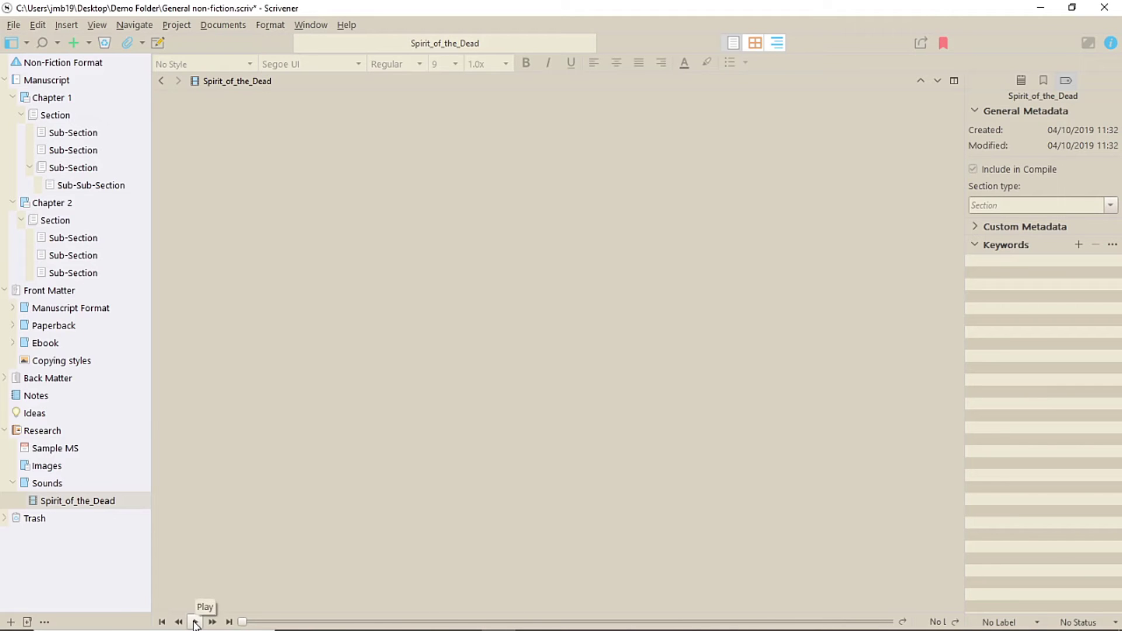
pyautogui.click(194, 621)
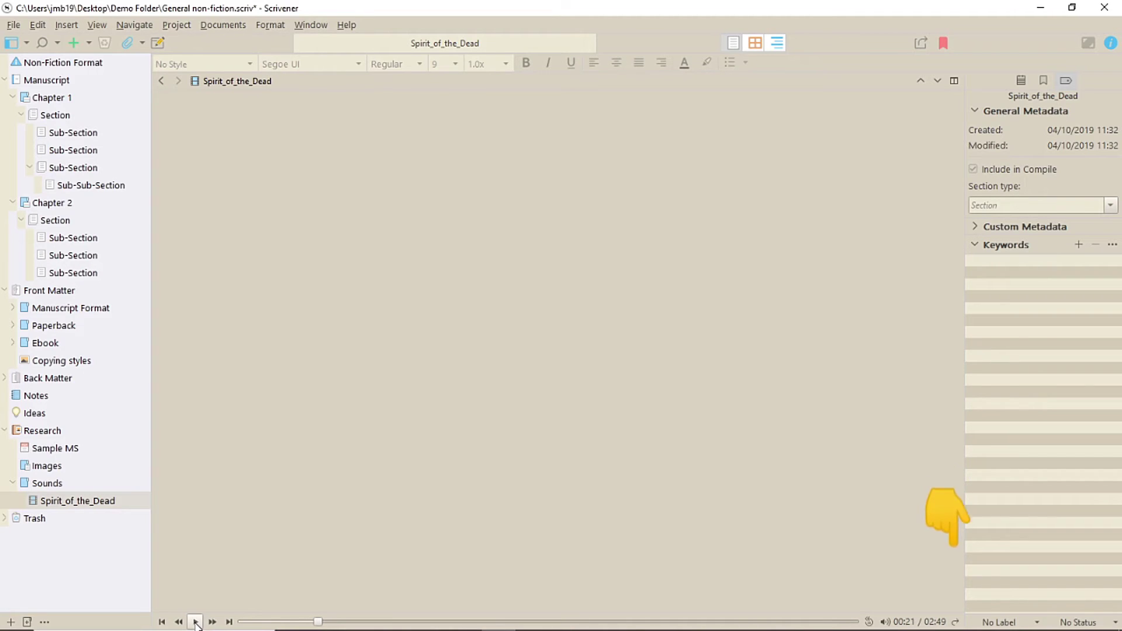
# Play Spirit_of_the_Dead in the external Groove Music player
pyautogui.click(955, 622)
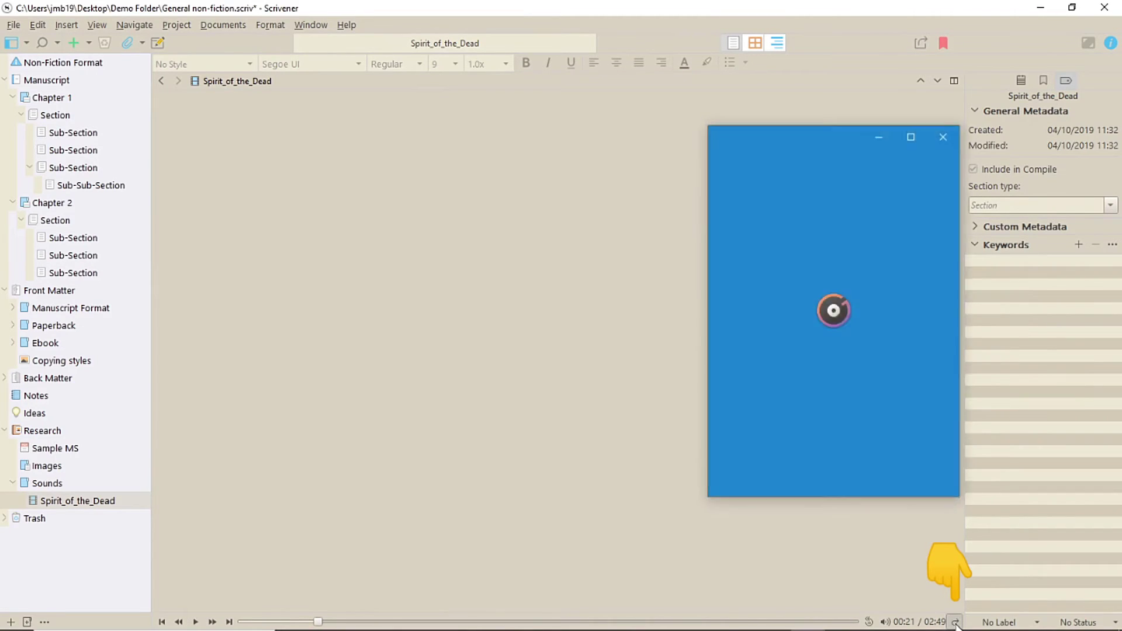